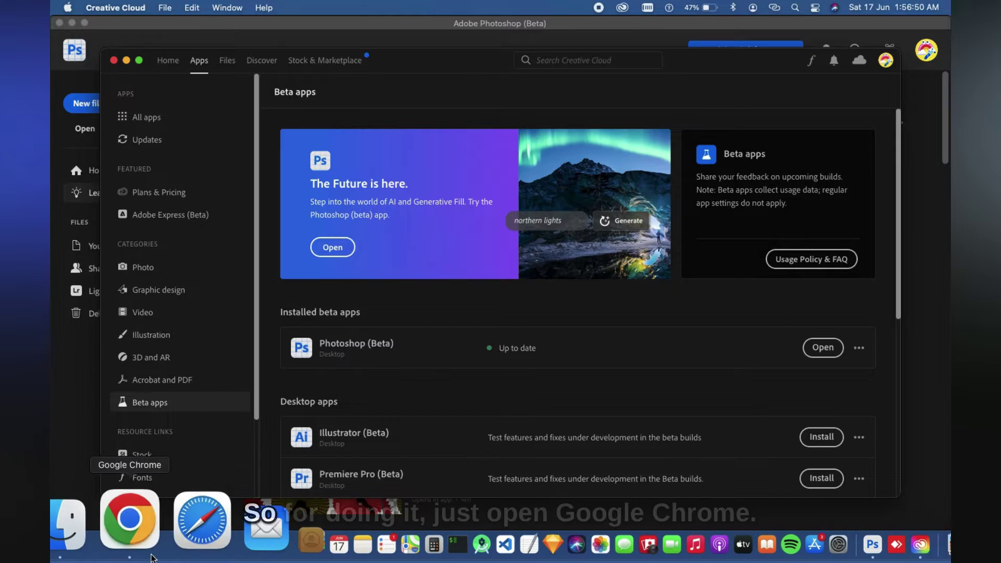
# - In a new Chrome incognito window, search Google for 'adobe'
pyautogui.click(143, 542)
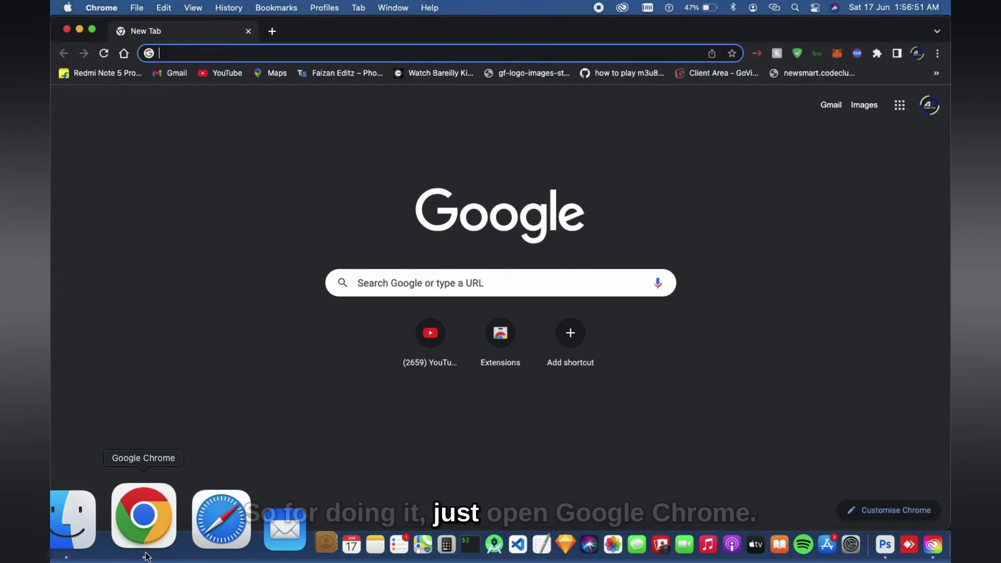
pyautogui.click(937, 54)
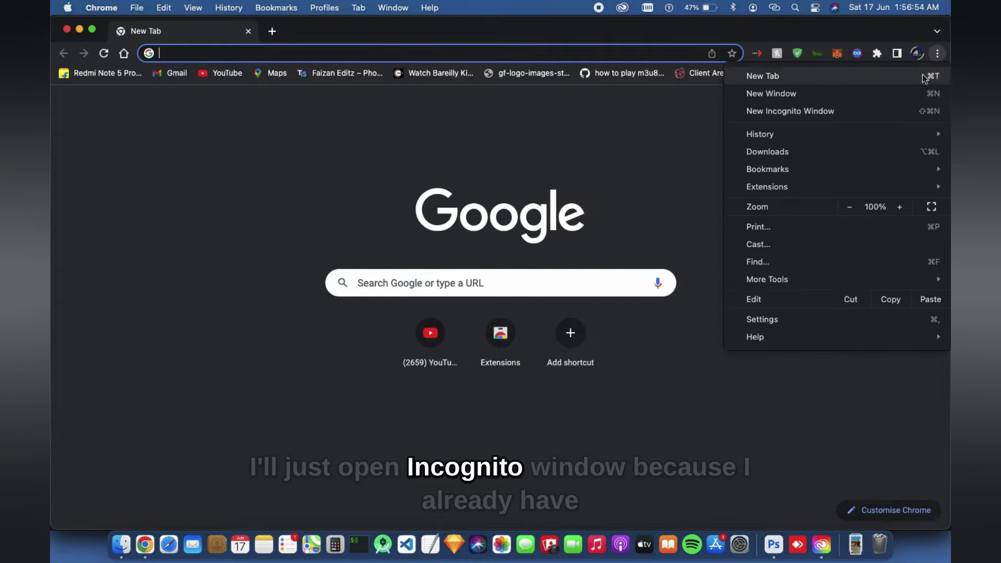
pyautogui.click(905, 111)
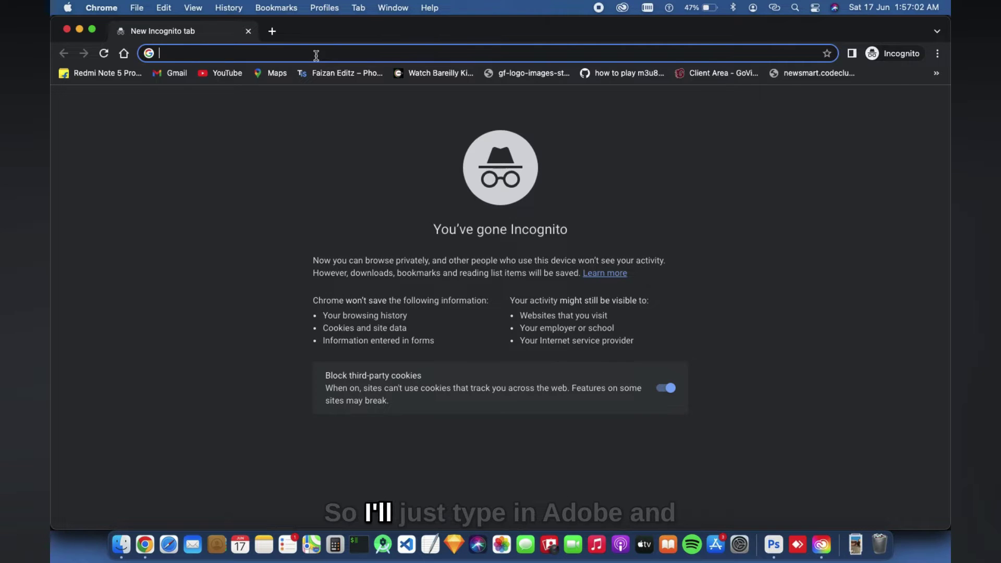
pyautogui.write('adobe')
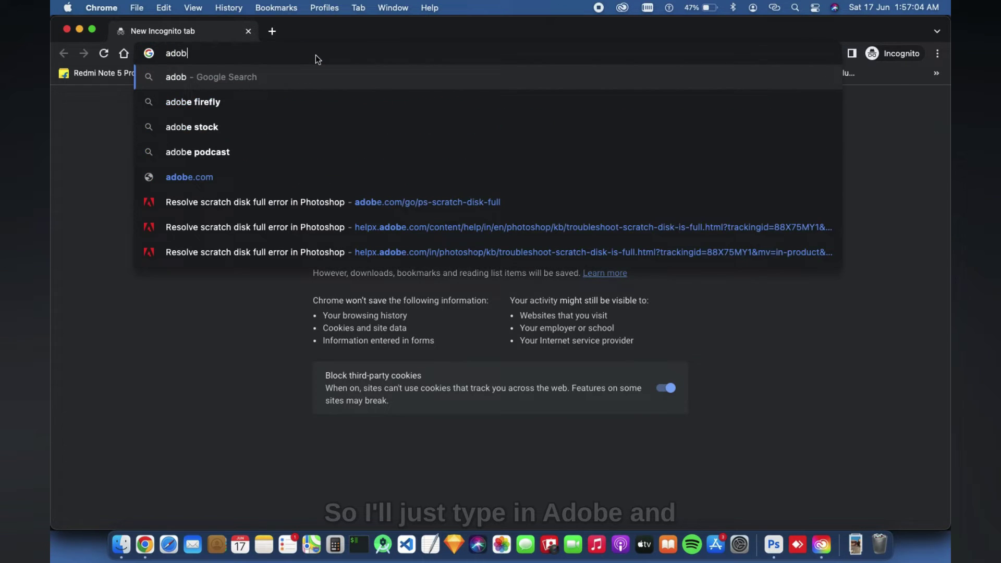
pyautogui.press('Return')
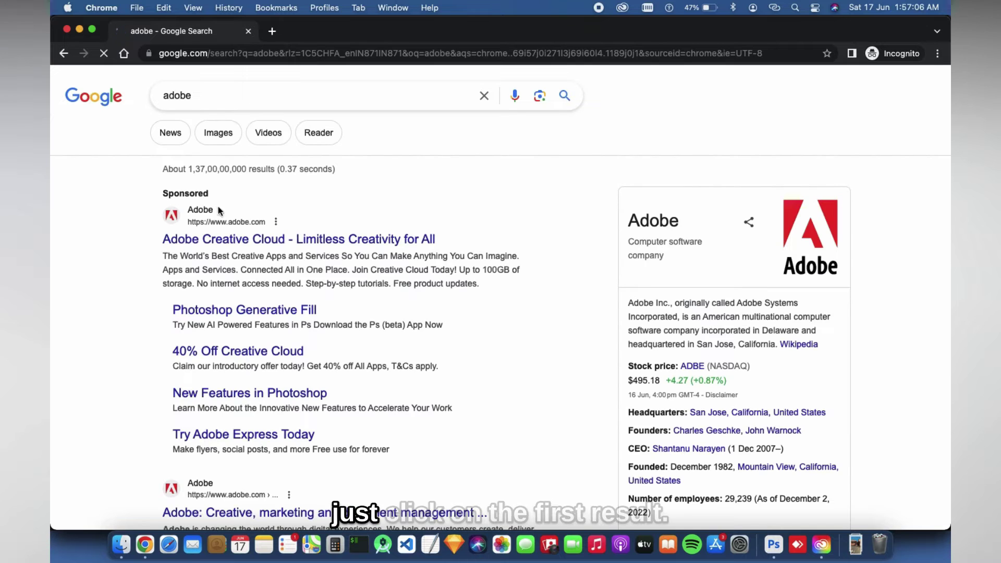
# - Open Adobe's Creative Cloud page from the results and start the Photoshop free trial
pyautogui.click(200, 240)
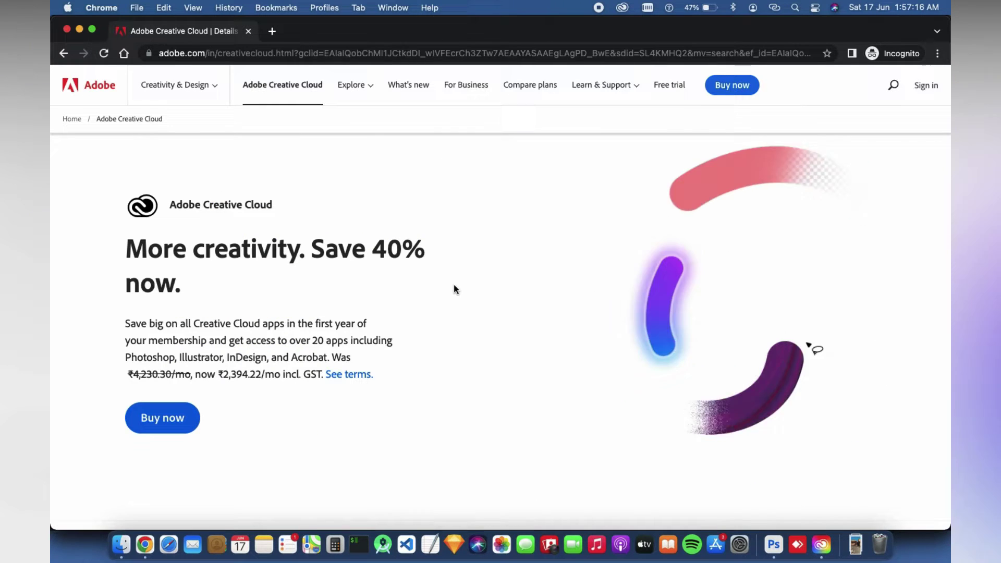
pyautogui.scroll(-2, 454, 284)
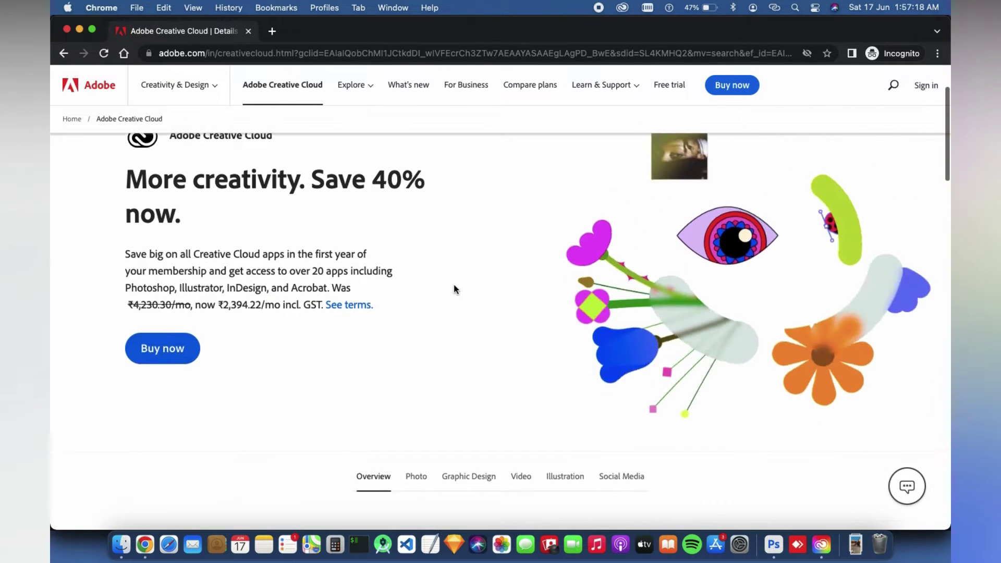
pyautogui.scroll(-2, 454, 284)
pyautogui.scroll(-8, 454, 284)
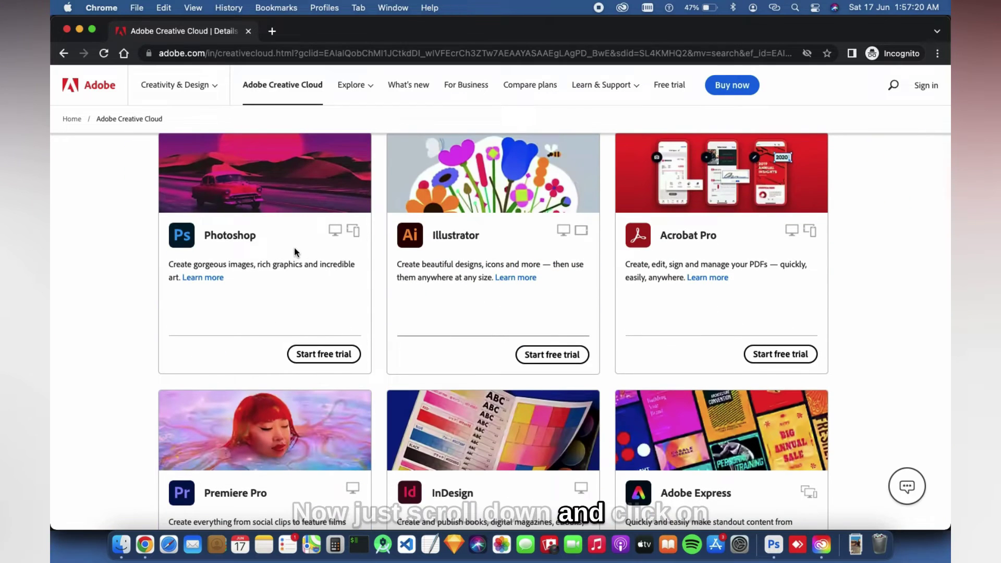
pyautogui.scroll(-1, 331, 376)
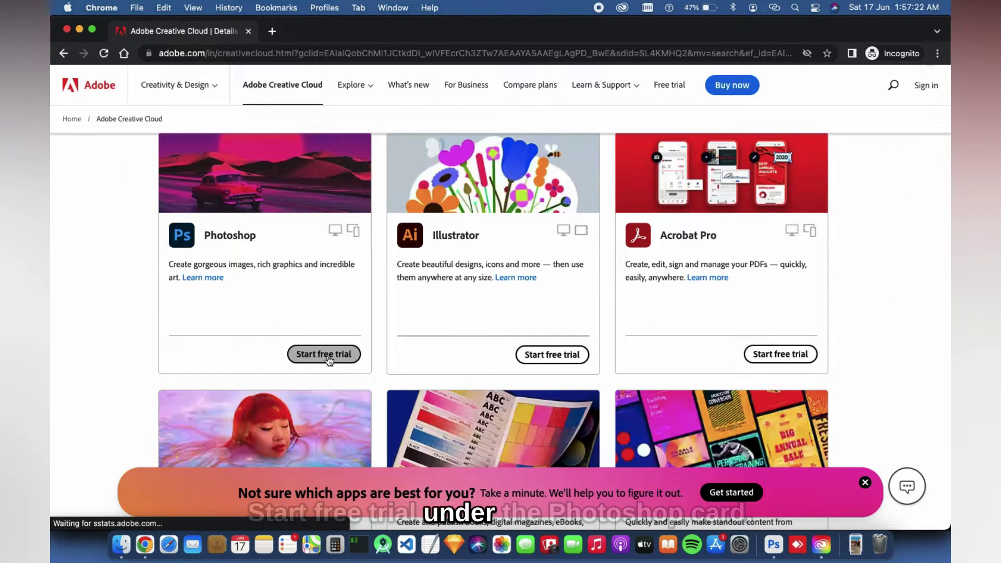
pyautogui.click(325, 354)
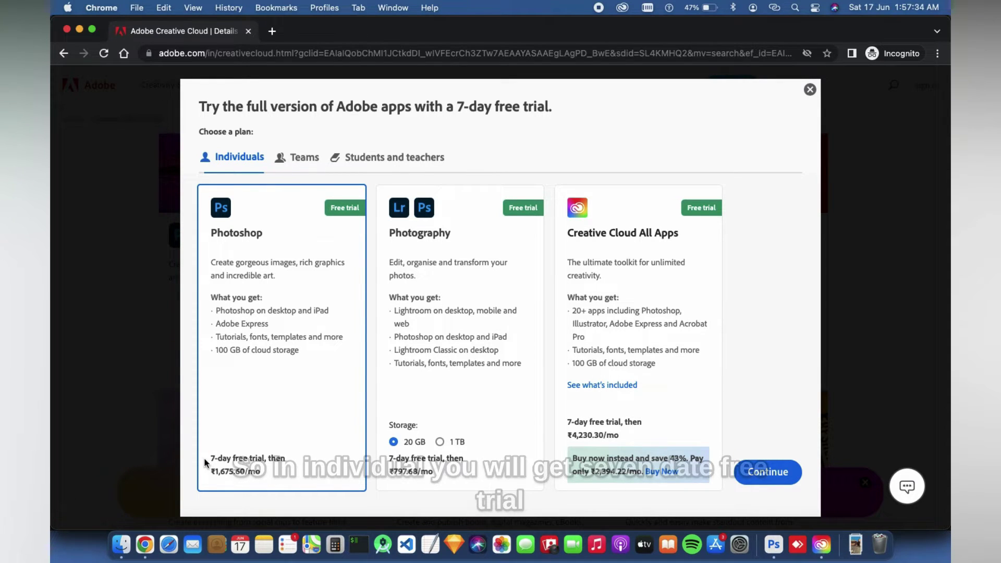
# - Switch to the Teams plans, note the 14-day no-credit-card offer, and continue with All Apps
pyautogui.moveTo(206, 462); pyautogui.dragTo(298, 479)
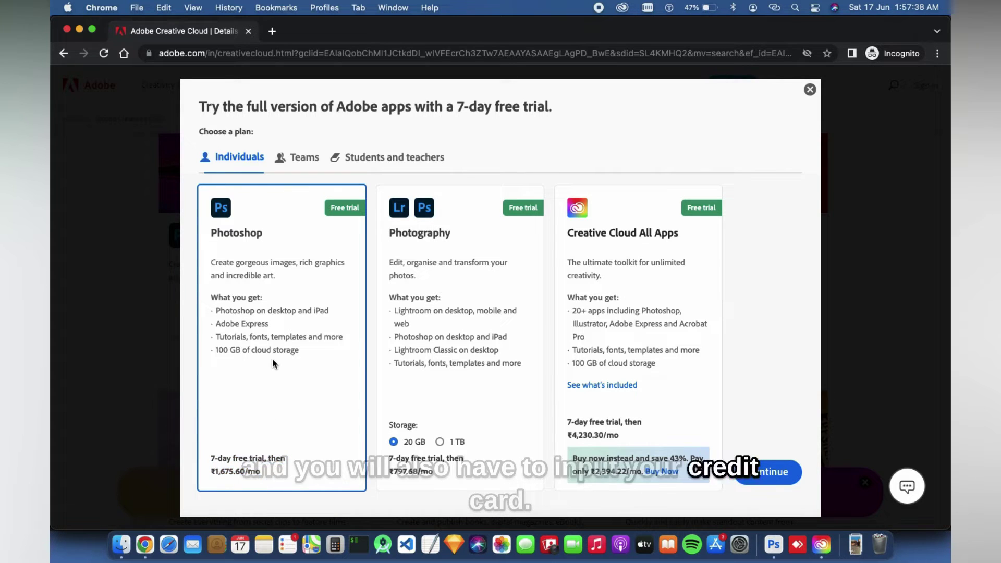
pyautogui.click(232, 473)
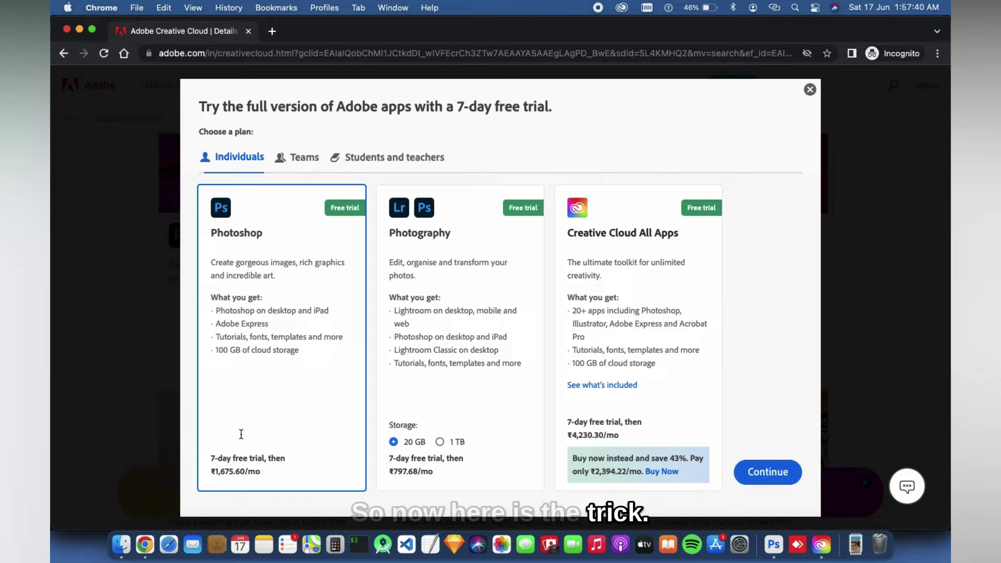
pyautogui.click(297, 160)
pyautogui.scroll(-2, 293, 194)
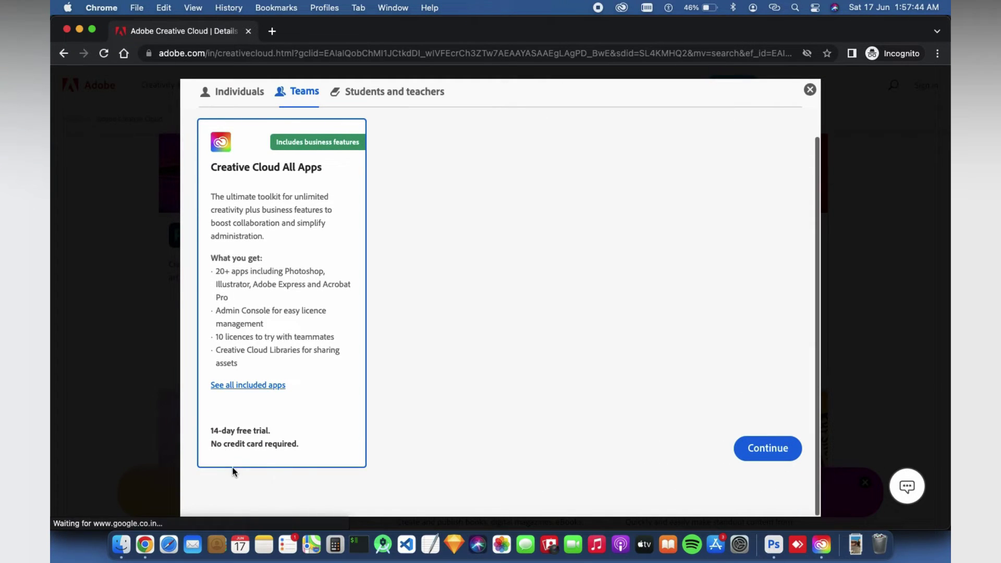
pyautogui.moveTo(212, 431); pyautogui.dragTo(293, 441)
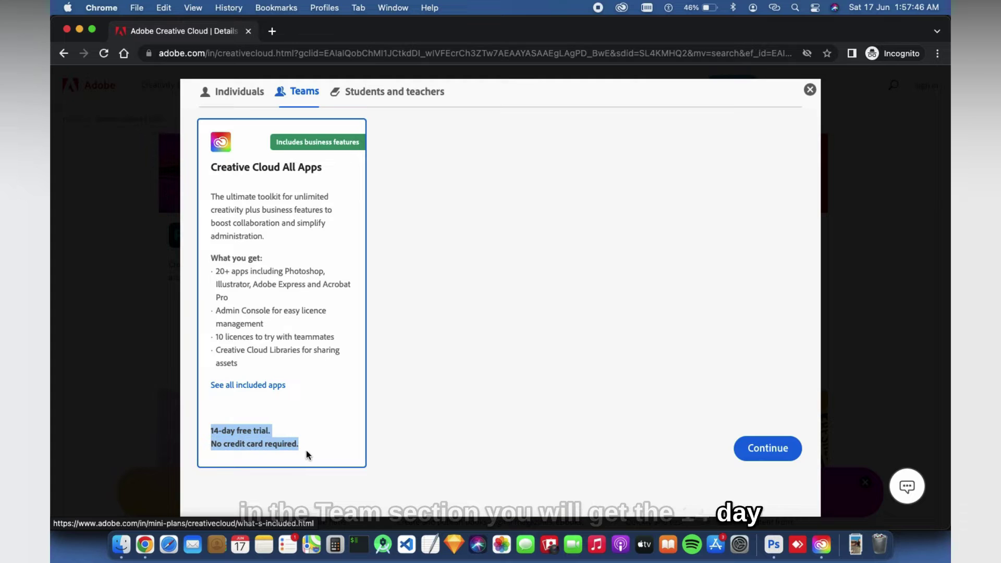
pyautogui.moveTo(210, 443); pyautogui.dragTo(290, 444)
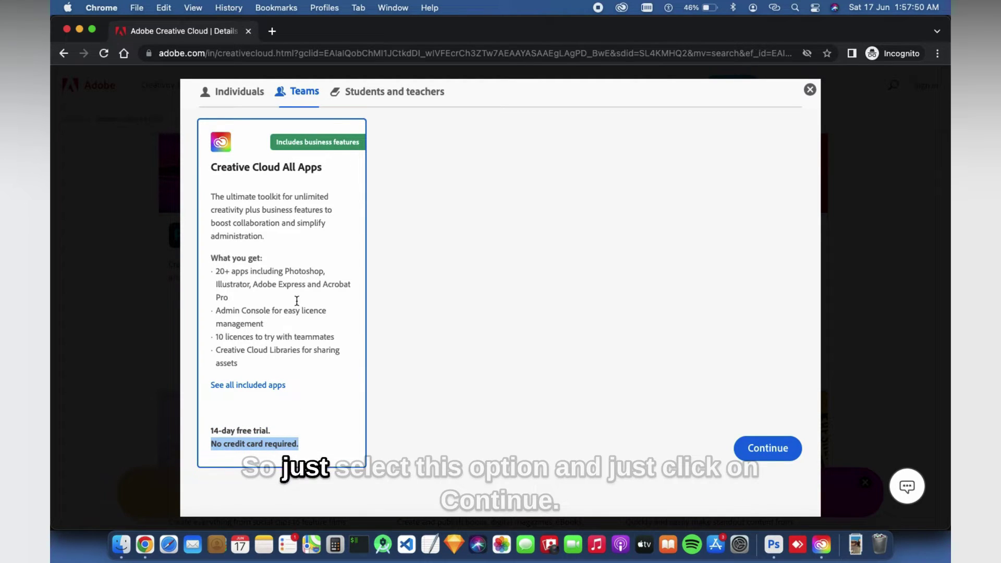
pyautogui.click(766, 448)
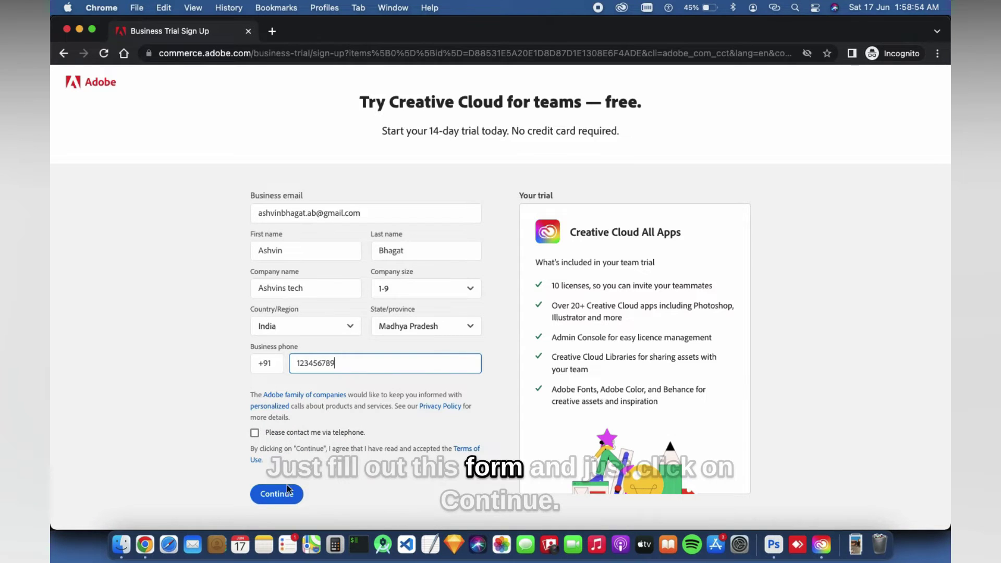
# - Submit the teams trial form, accept the updated terms of use, and choose Download apps
pyautogui.click(286, 497)
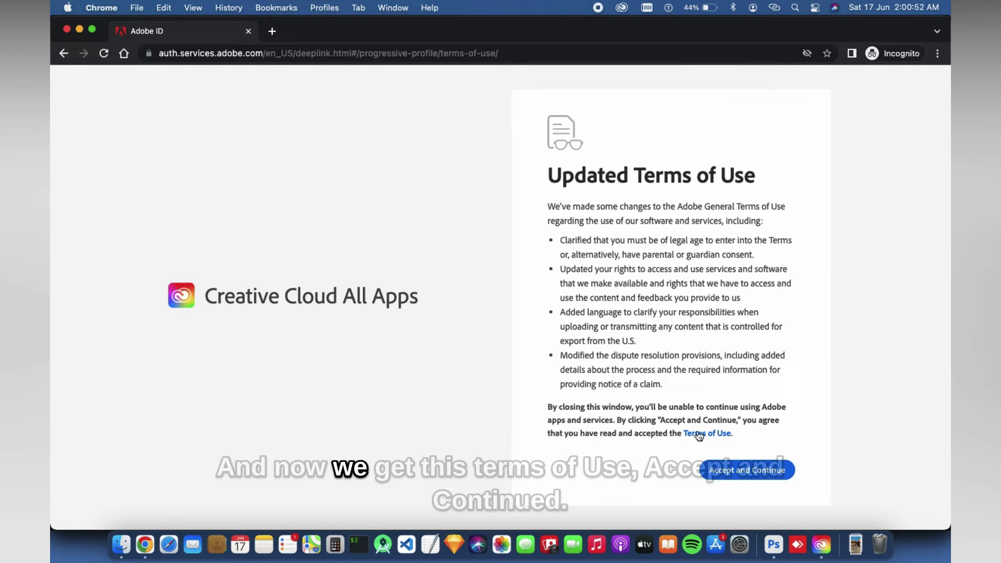
pyautogui.click(713, 471)
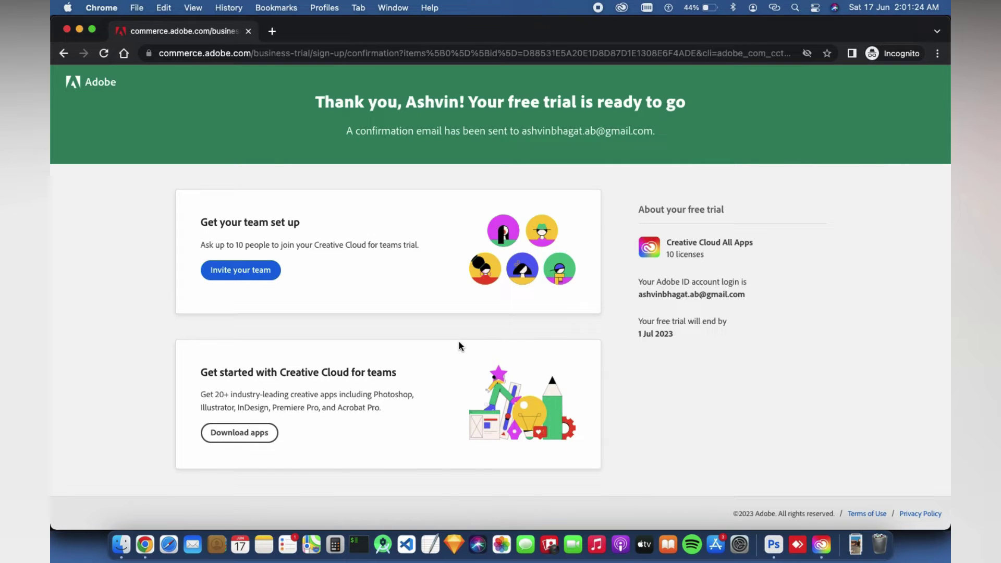
pyautogui.click(238, 432)
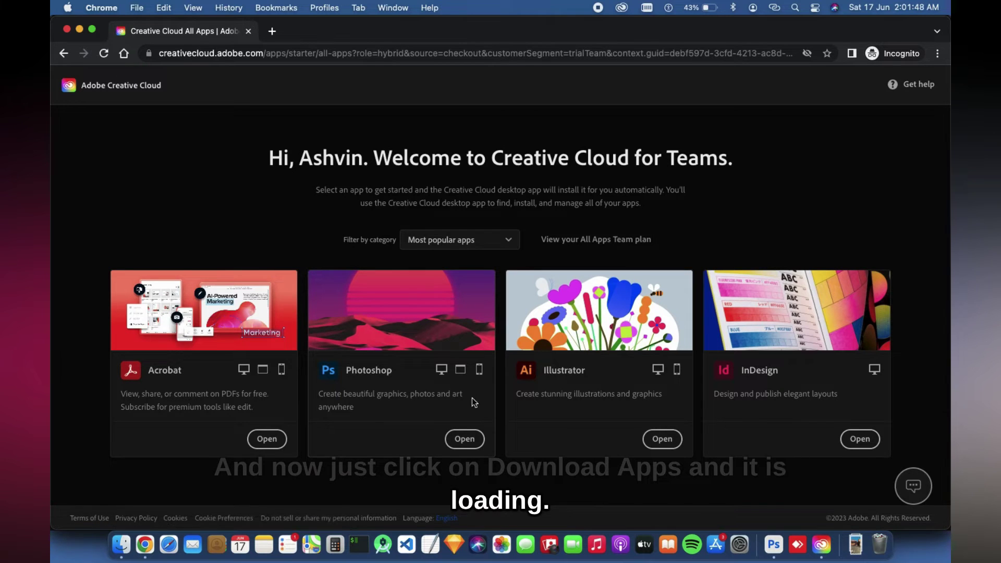
# - Open the Photoshop install page, dismiss the desktop-app prompt, and cancel the direct installer download
pyautogui.click(464, 440)
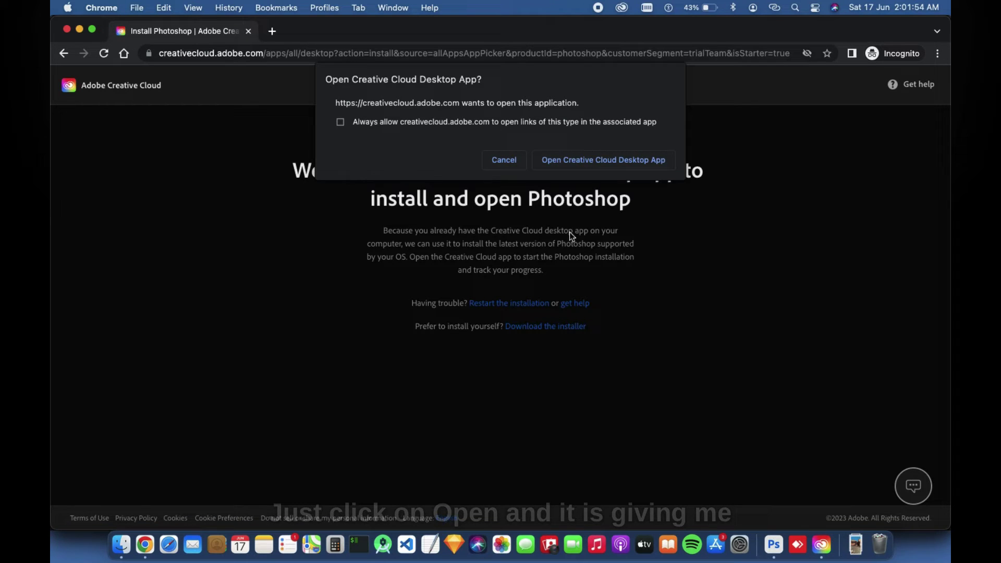
pyautogui.click(506, 162)
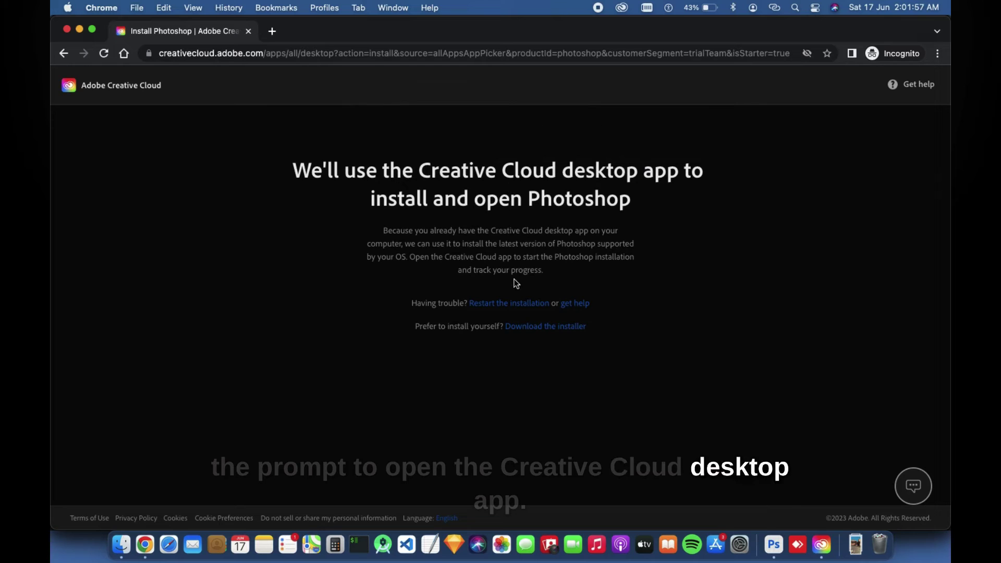
pyautogui.click(552, 328)
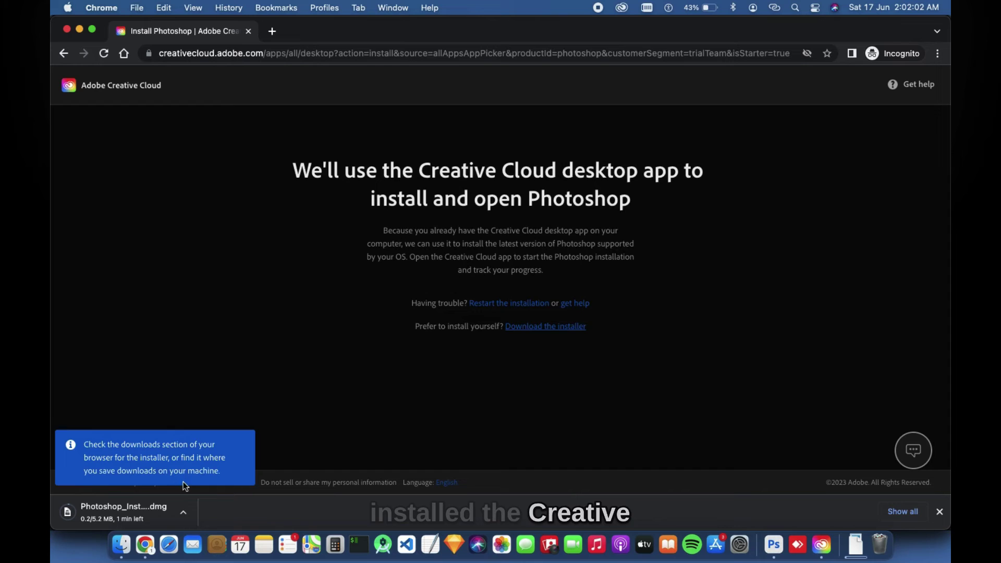
pyautogui.click(181, 515)
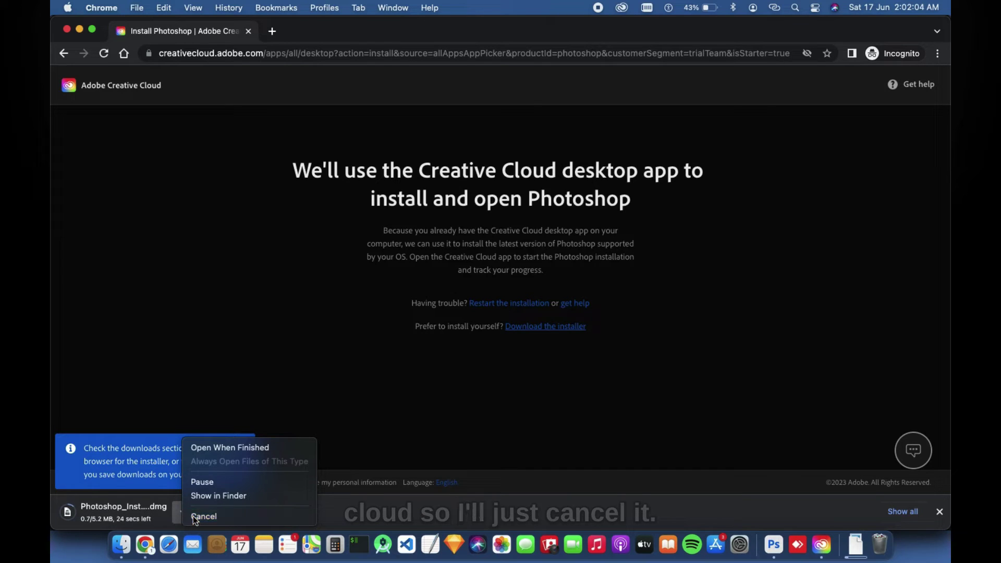
pyautogui.click(202, 516)
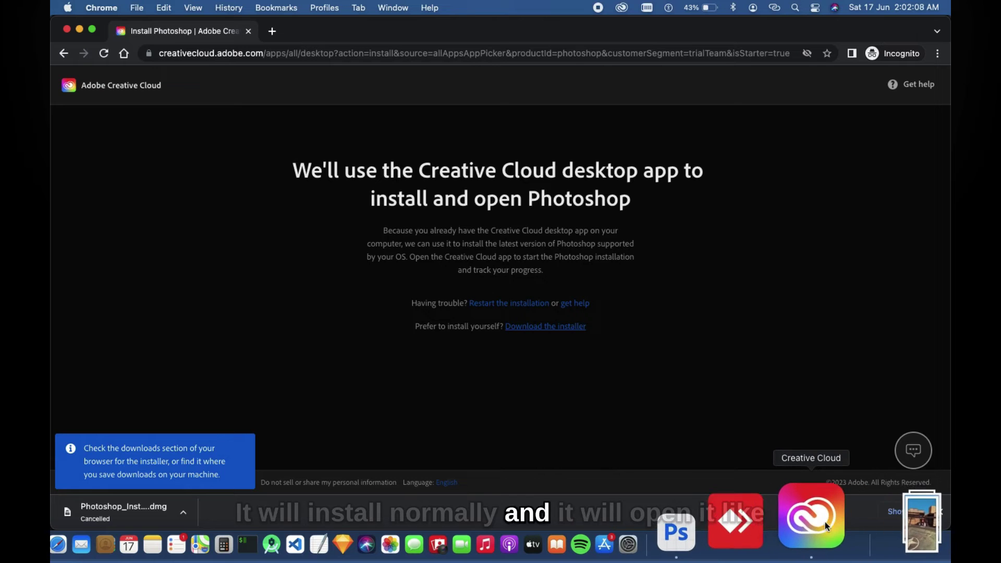
# - In the Creative Cloud app, go from All apps to the Beta apps page
pyautogui.click(810, 519)
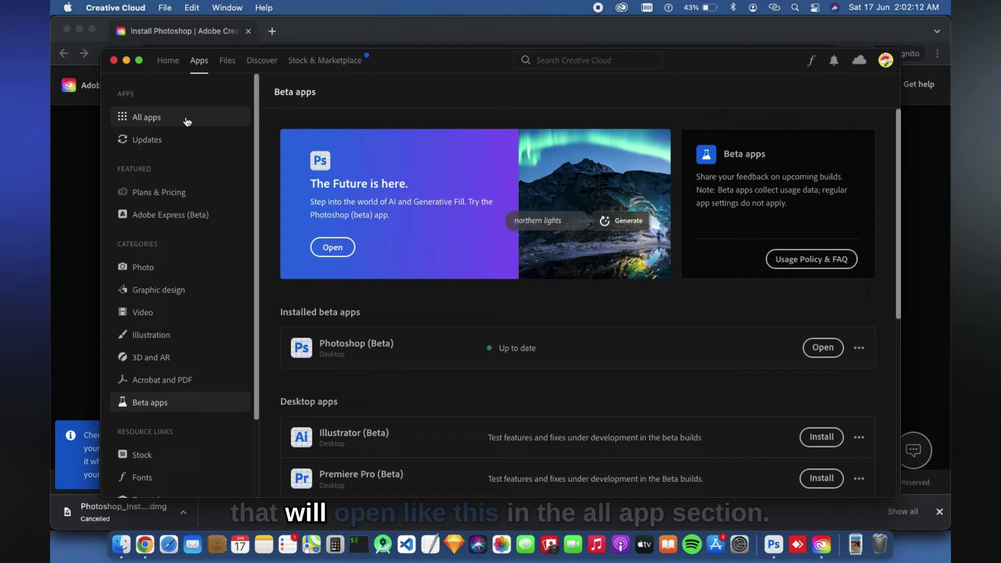
pyautogui.click(147, 117)
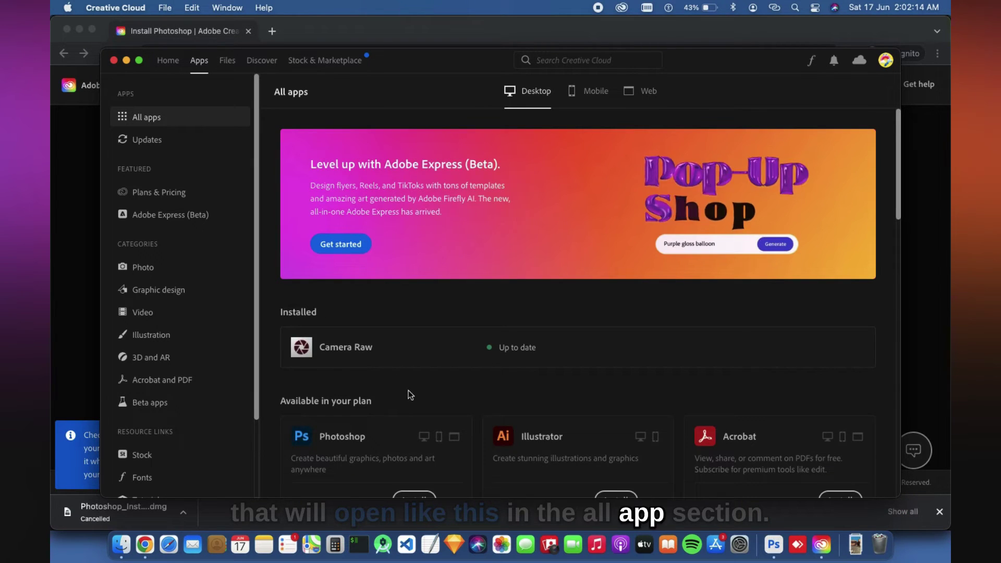
pyautogui.scroll(-5, 440, 362)
pyautogui.scroll(-3, 440, 362)
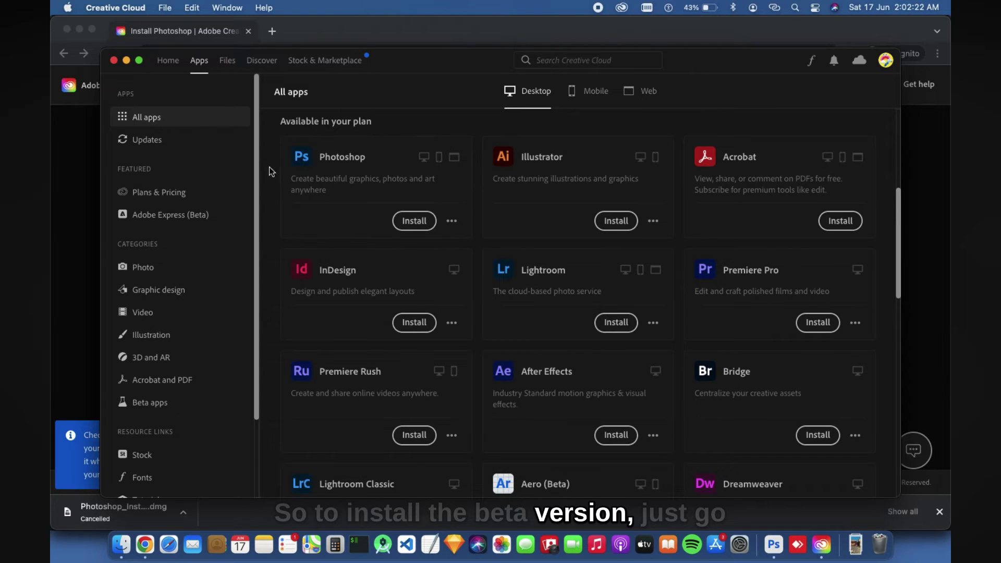
pyautogui.scroll(-2, 170, 344)
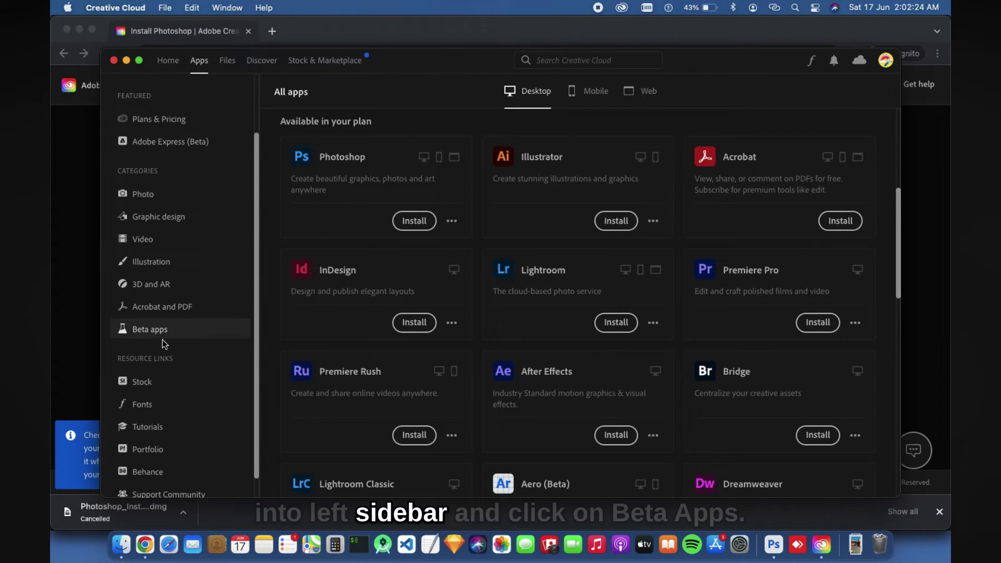
pyautogui.click(154, 336)
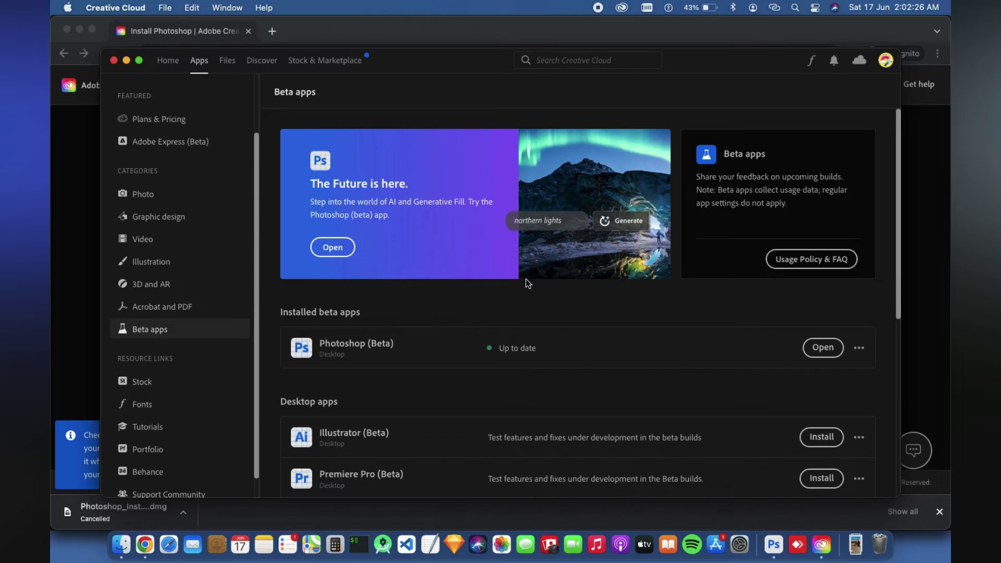
pyautogui.scroll(-3, 499, 412)
pyautogui.scroll(-4, 500, 413)
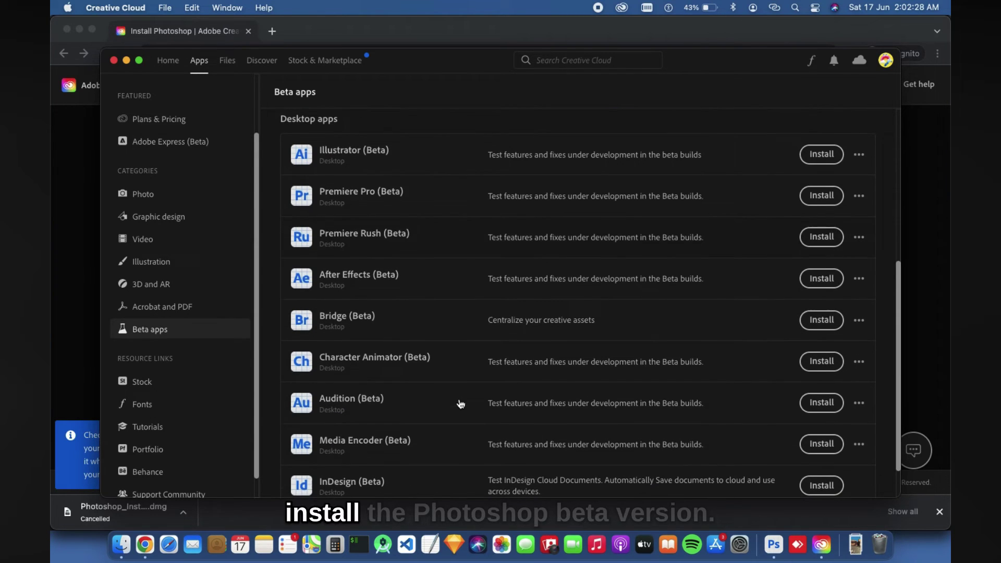
pyautogui.scroll(6, 435, 434)
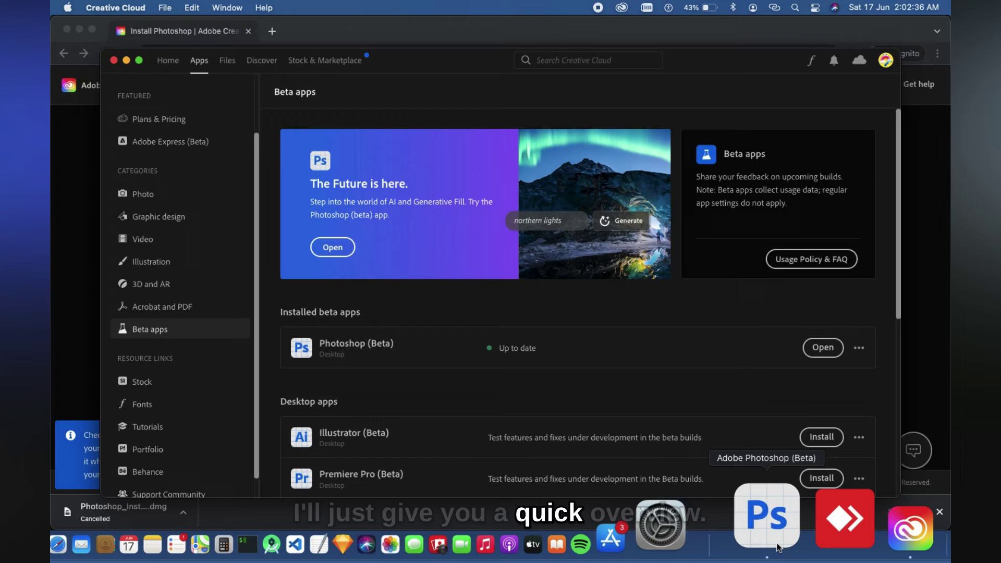
# - Create a new blank Default Photoshop Size (16 × 12 cm) document in Photoshop (Beta)
pyautogui.click(767, 516)
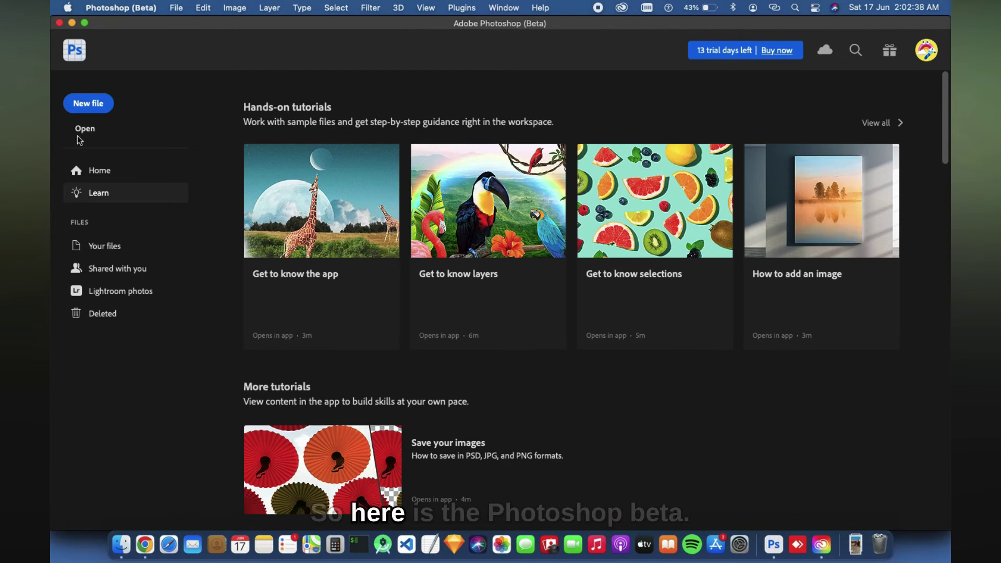
pyautogui.click(100, 104)
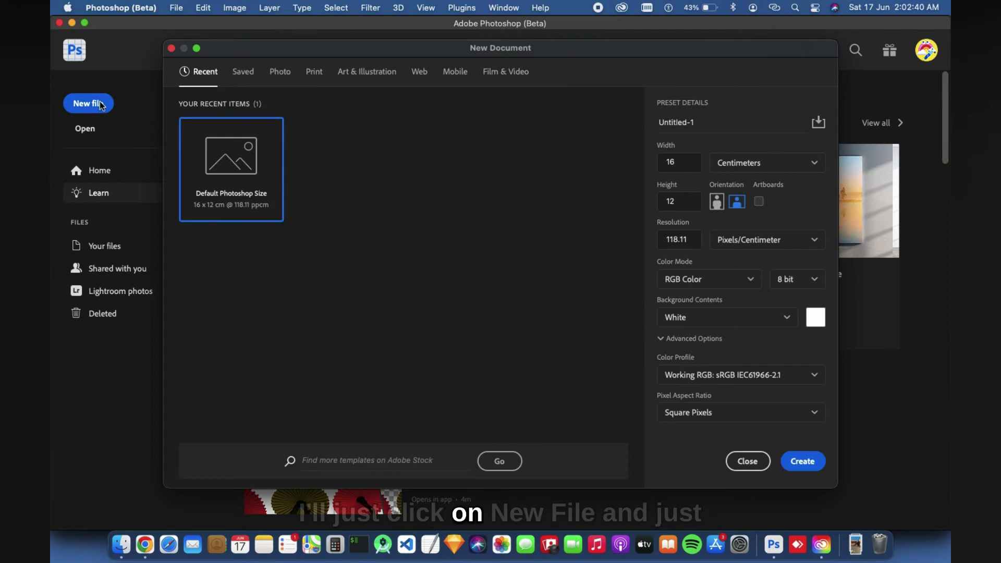
pyautogui.click(802, 461)
pyautogui.scroll(-3, 434, 289)
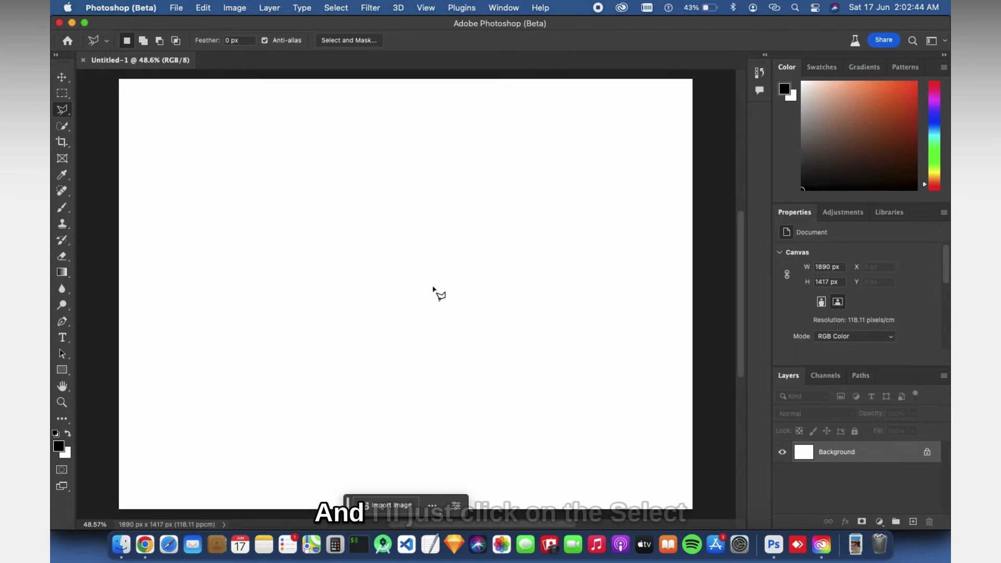
# - Select the entire canvas with Rectangular Marquee and run Generative Fill with an empty prompt
pyautogui.click(63, 93)
pyautogui.moveTo(142, 96)
pyautogui.mouseDown()
pyautogui.moveTo(260, 197)
pyautogui.moveTo(670, 491)
pyautogui.mouseUp()
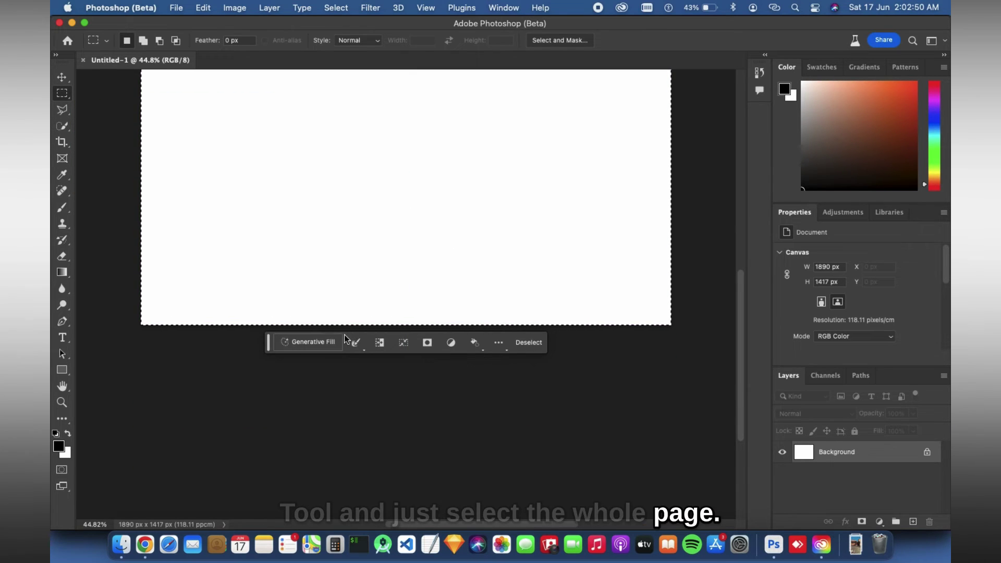
pyautogui.click(313, 341)
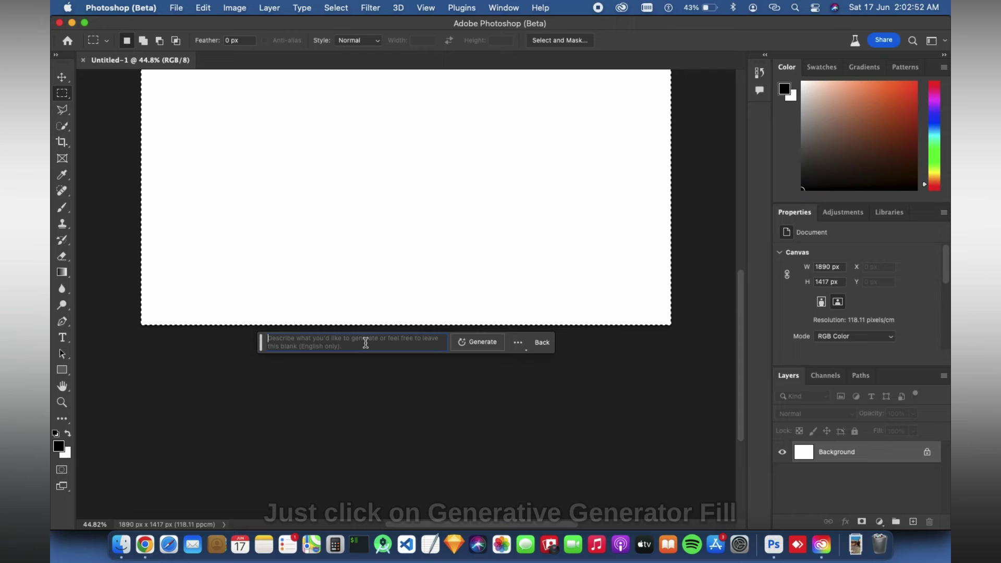
pyautogui.click(468, 345)
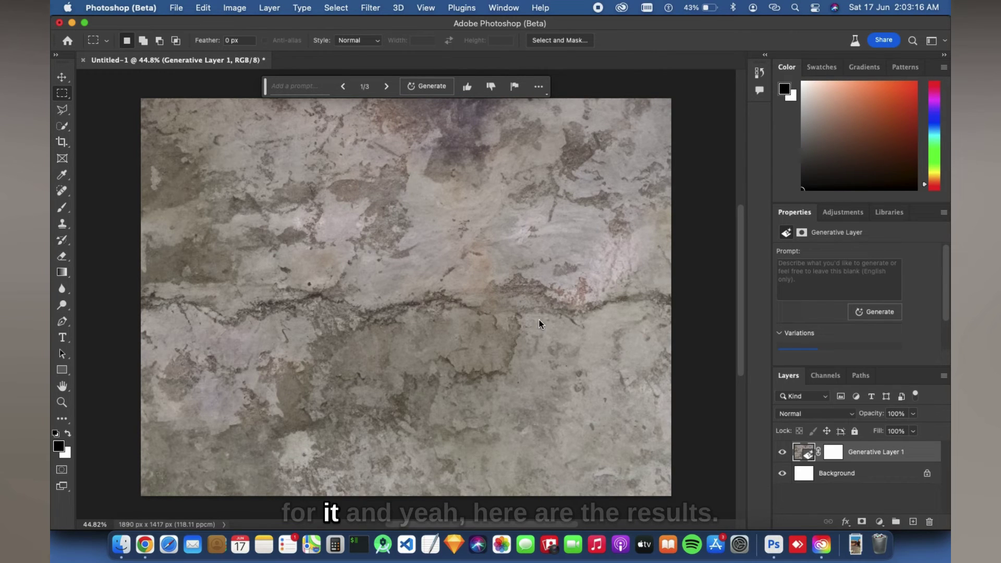
# - Browse generated variations 2 and 3, then return to the cloudy field variation 2
pyautogui.click(387, 85)
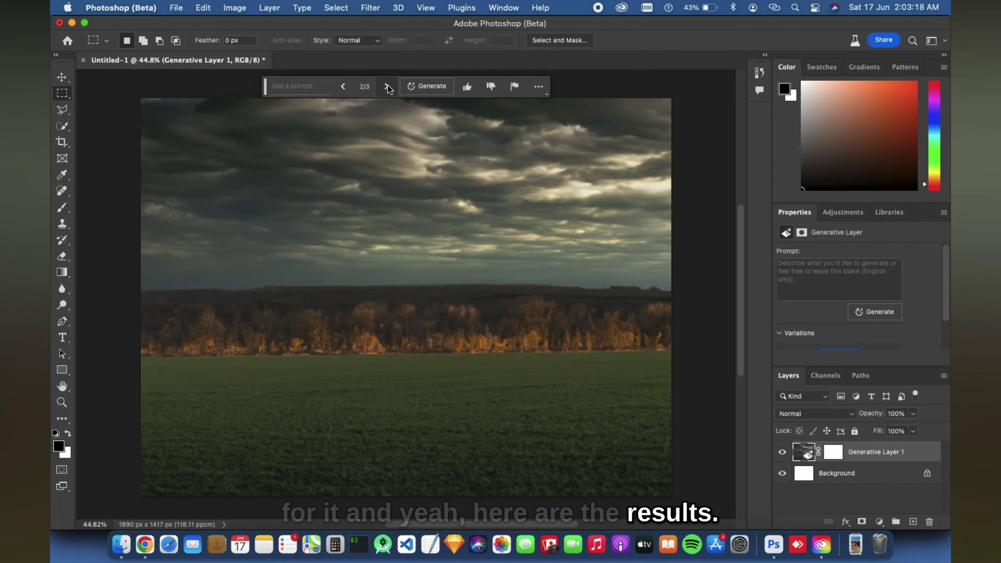
pyautogui.click(387, 88)
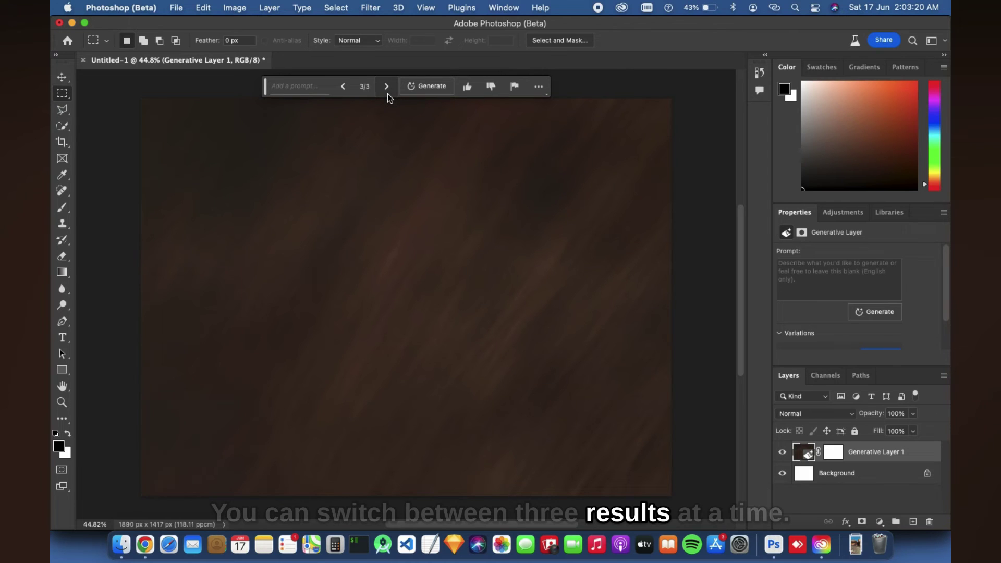
pyautogui.click(342, 86)
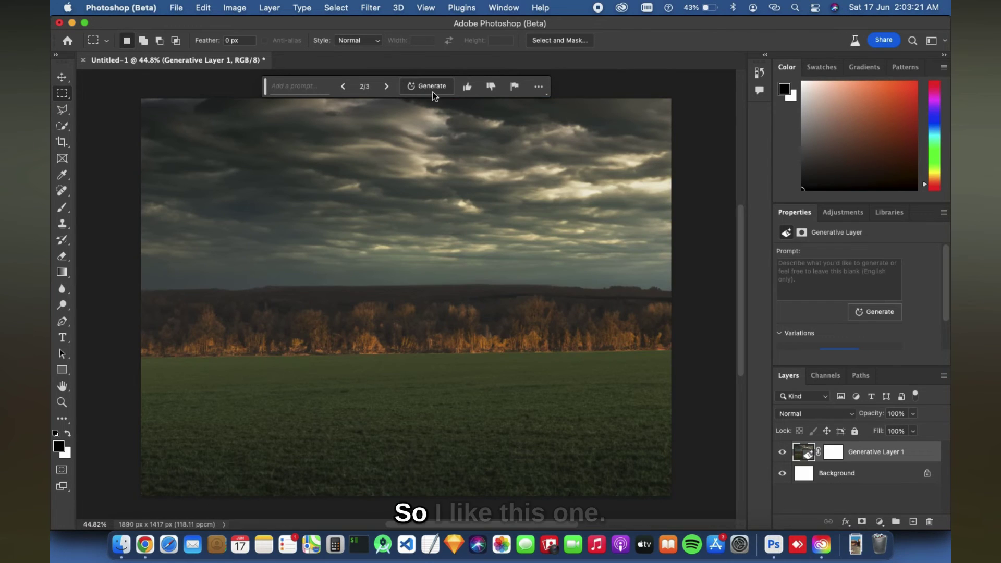
# - Rate variation 2 thumbs up and show all Creative Cloud windows from the dock
pyautogui.click(467, 86)
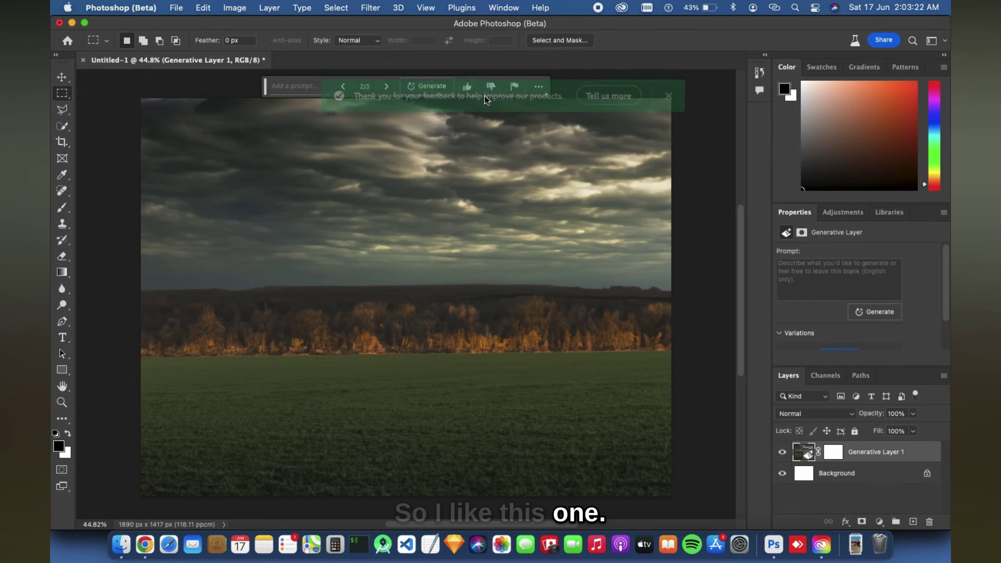
pyautogui.click(669, 96)
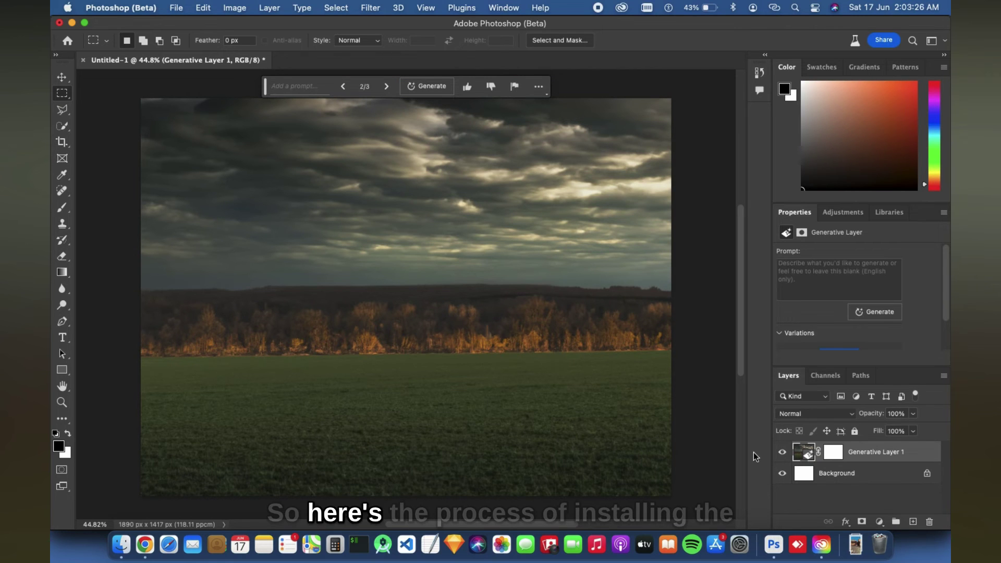
pyautogui.rightClick(821, 544)
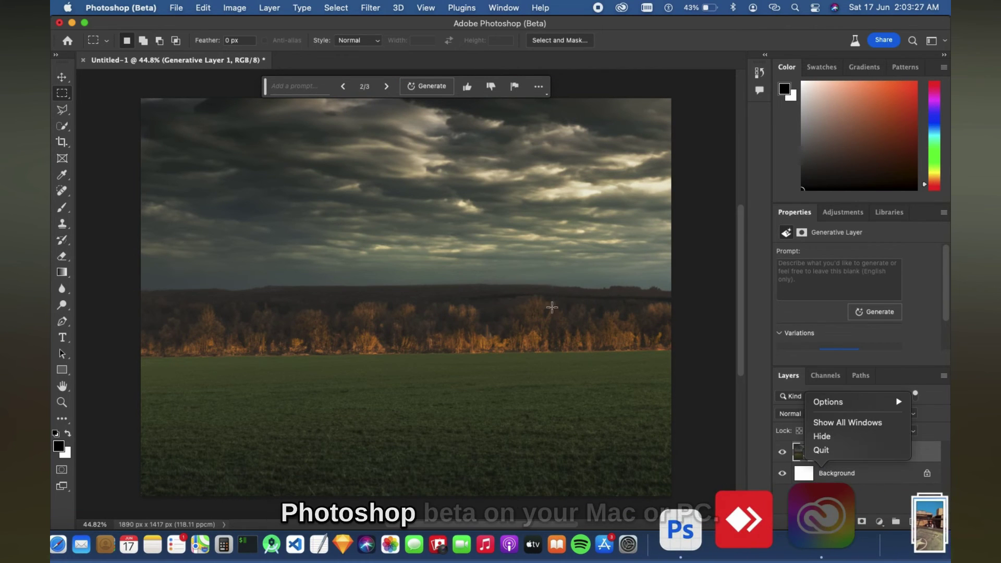
pyautogui.click(817, 539)
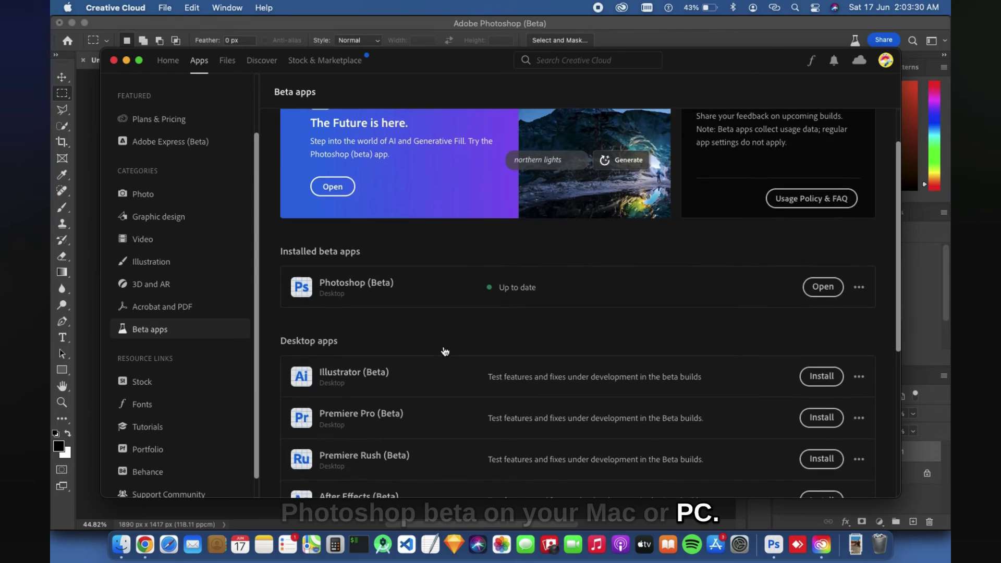
pyautogui.scroll(2, 444, 351)
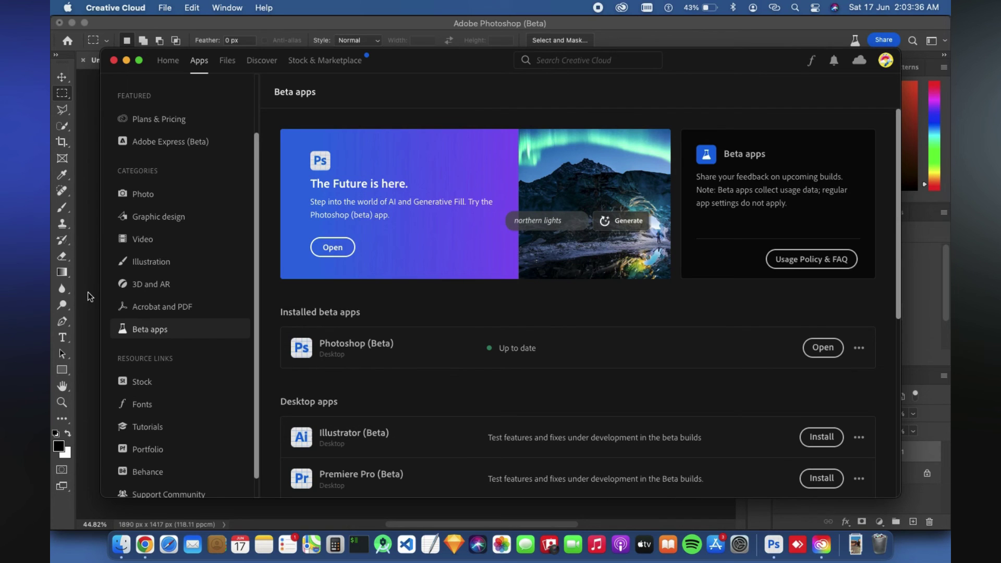
# - Bring the Photoshop (Beta) window with the cloudy landscape back in front
pyautogui.click(84, 260)
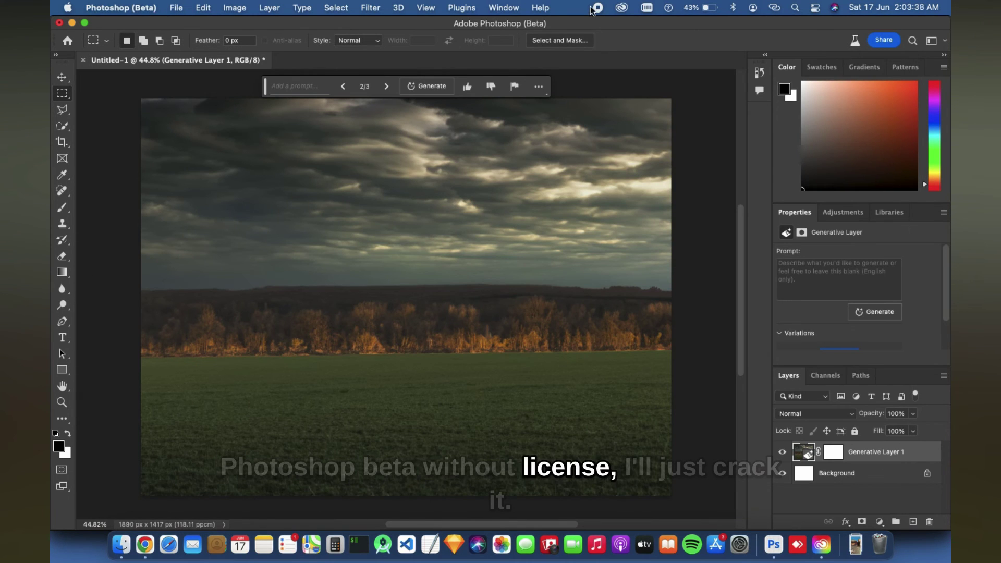